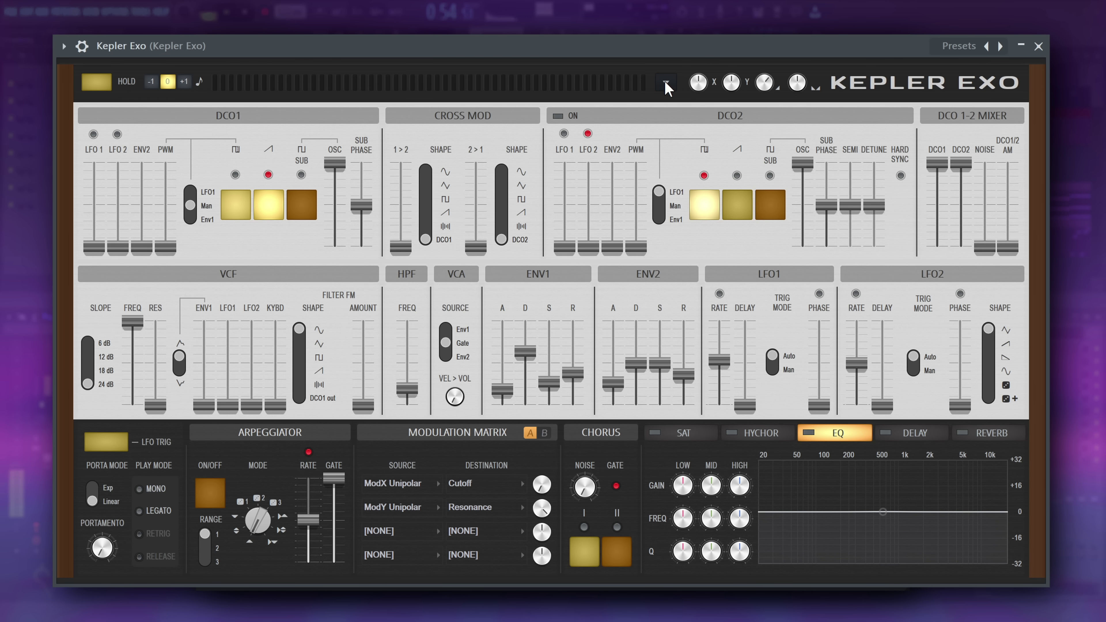
- Toggle Arp 1st Step Quantize, then preview the Dark, Light and Colored themes before restoring Two colors
{"action": "left_click", "coordinate": [665, 82]}
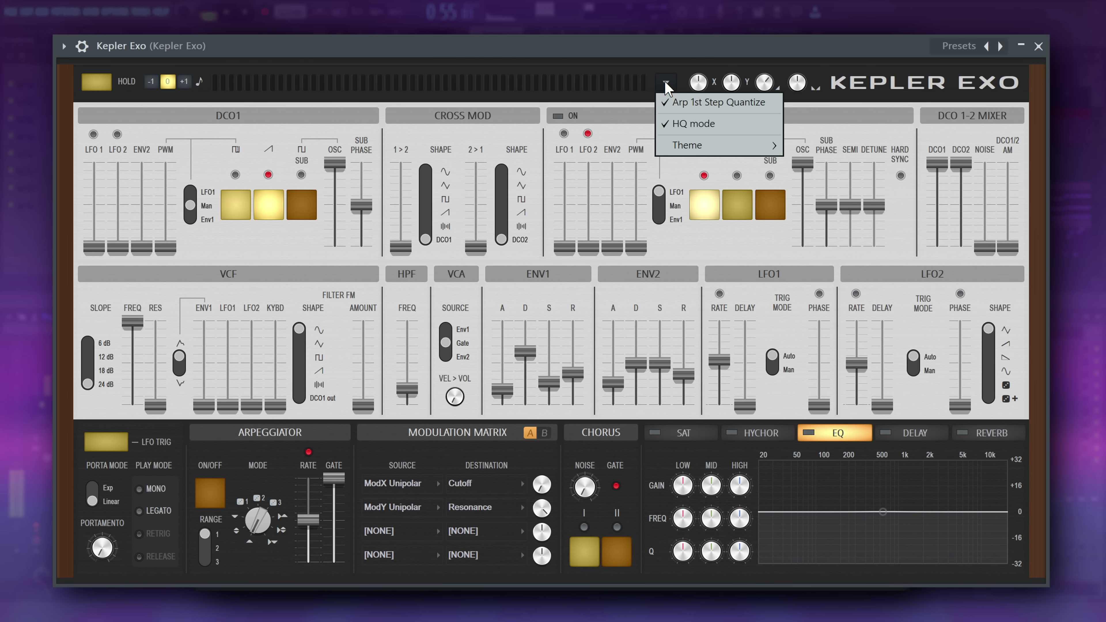
{"action": "left_click", "coordinate": [750, 105]}
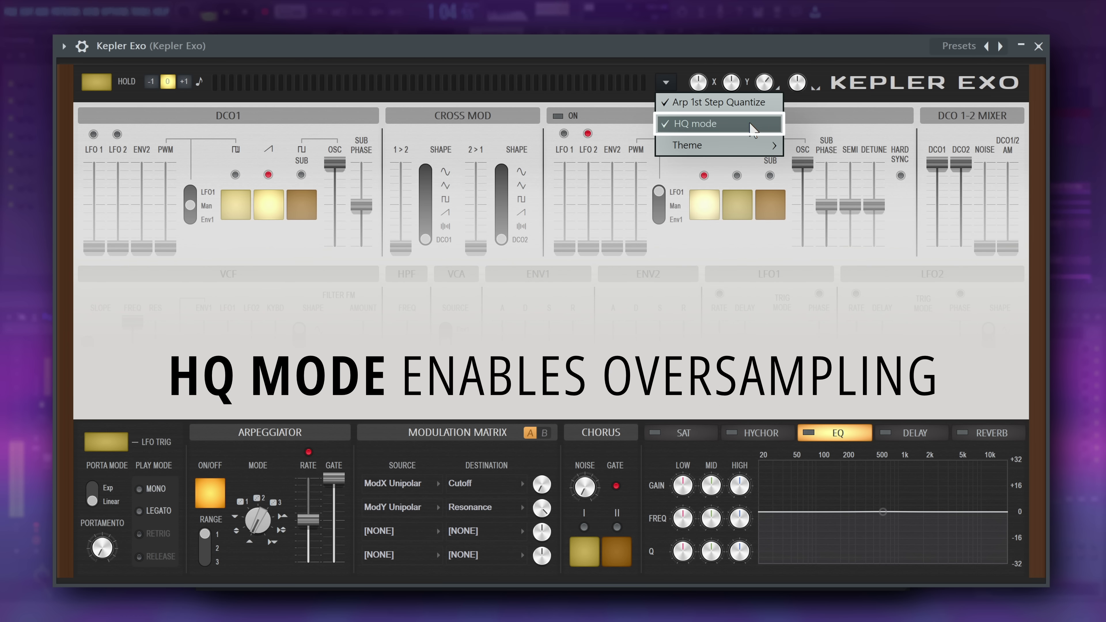
{"action": "mouse_move", "coordinate": [748, 146]}
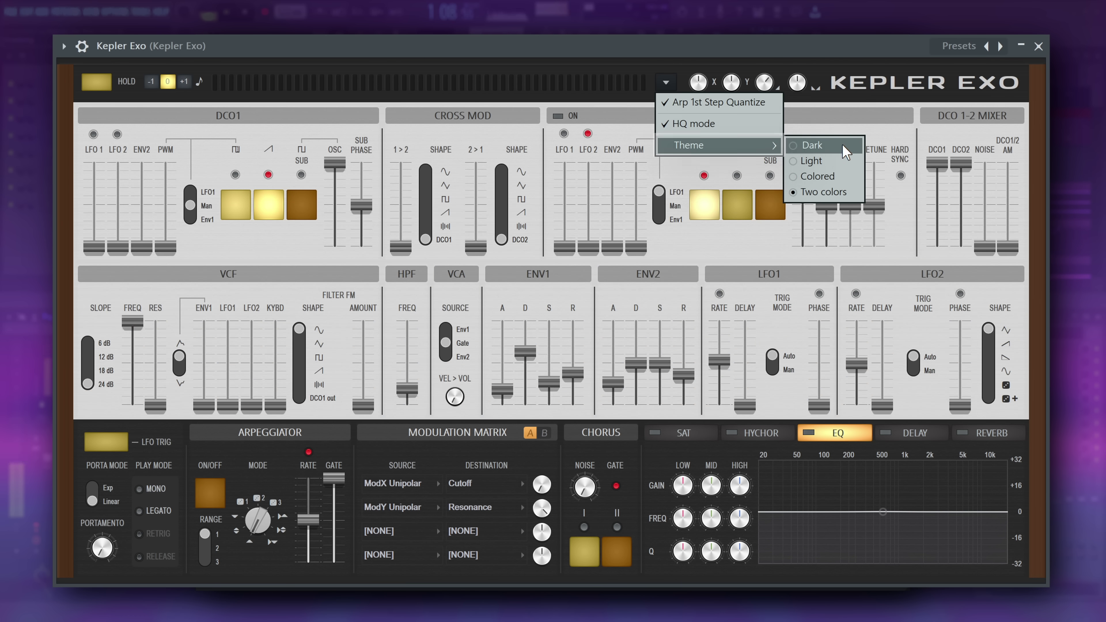
{"action": "left_click", "coordinate": [843, 145]}
{"action": "left_click", "coordinate": [851, 161]}
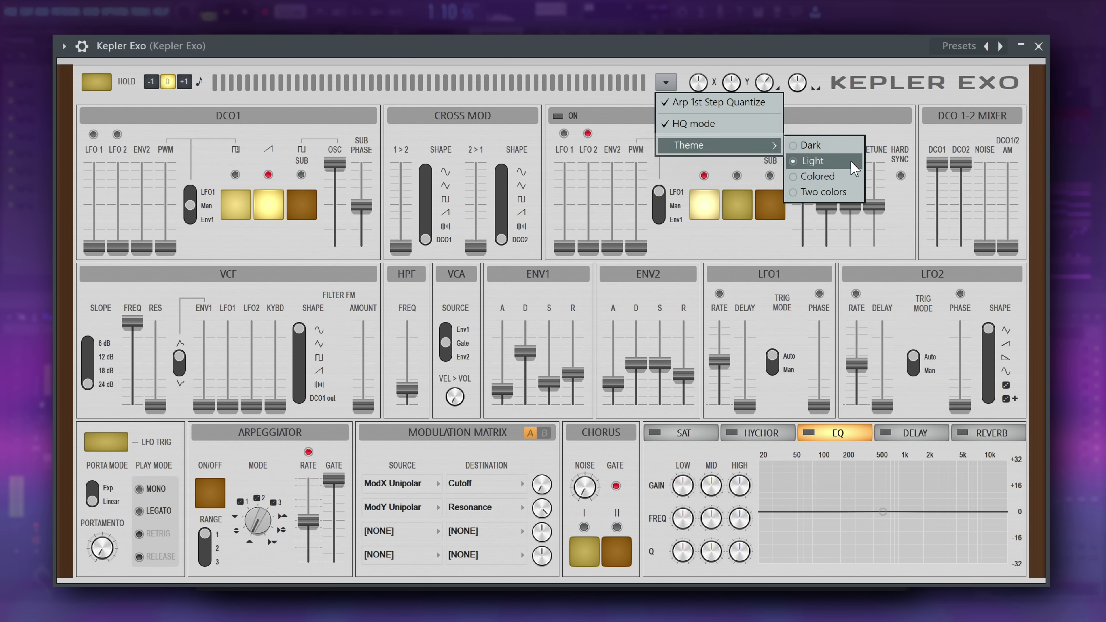
{"action": "left_click", "coordinate": [854, 174]}
{"action": "left_click", "coordinate": [854, 192]}
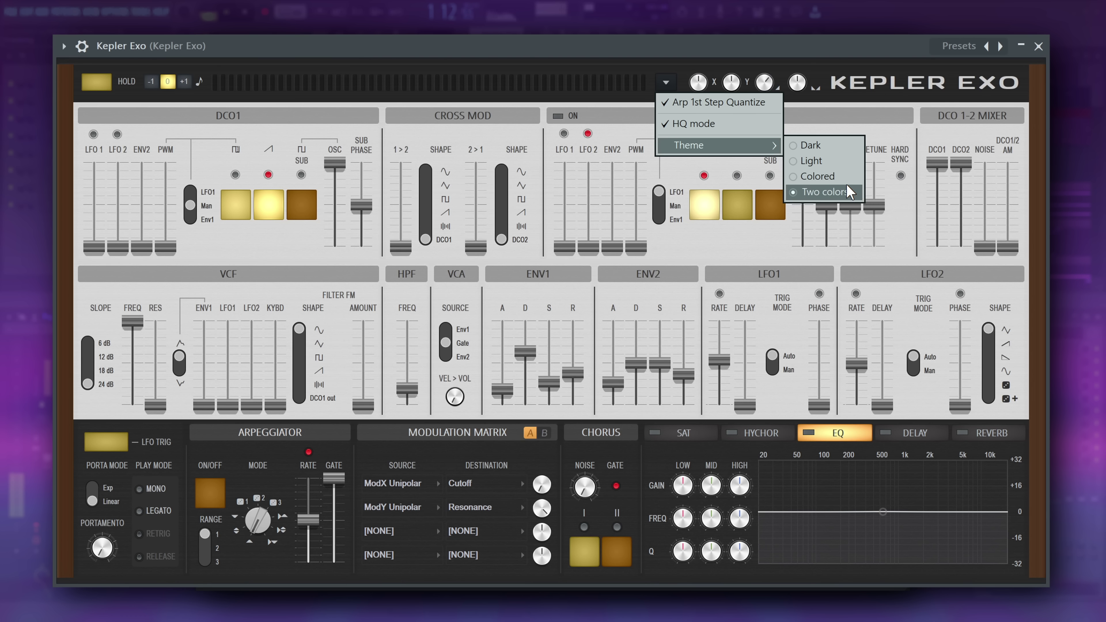
{"action": "left_click", "coordinate": [670, 86]}
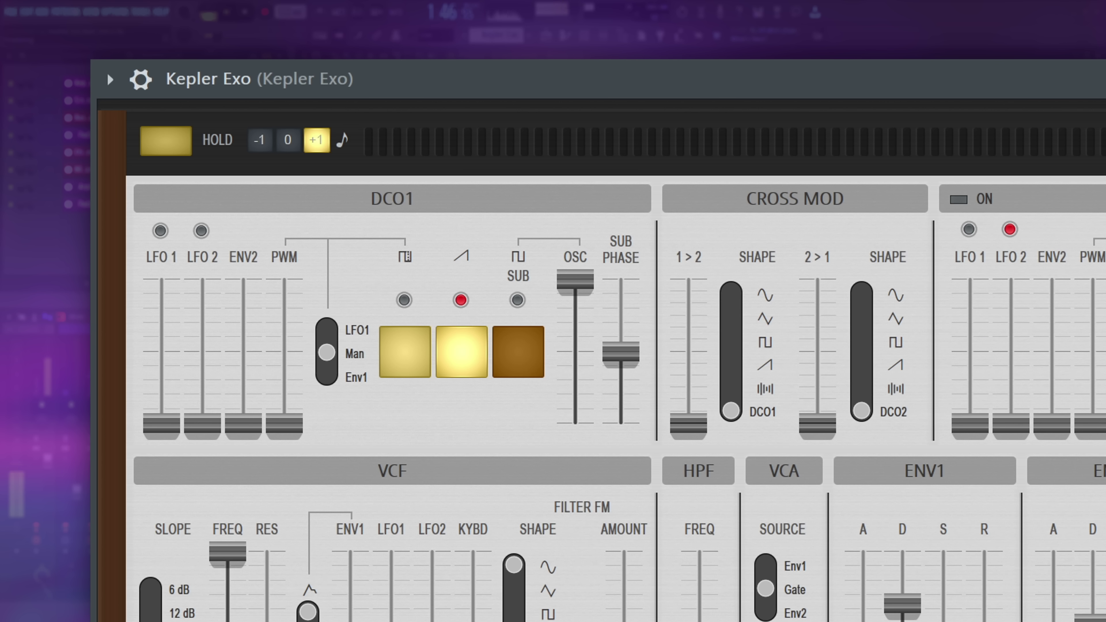
- Audition DCO1's pulse, saw and sub waves, settling on pulse with slightly raised PWM
{"action": "left_click", "coordinate": [404, 352]}
{"action": "mouse_move", "coordinate": [284, 425]}
{"action": "left_mouse_down"}
{"action": "mouse_move", "coordinate": [284, 332]}
{"action": "mouse_move", "coordinate": [285, 425]}
{"action": "left_mouse_up"}
{"action": "left_click", "coordinate": [461, 351]}
{"action": "left_click", "coordinate": [519, 352]}
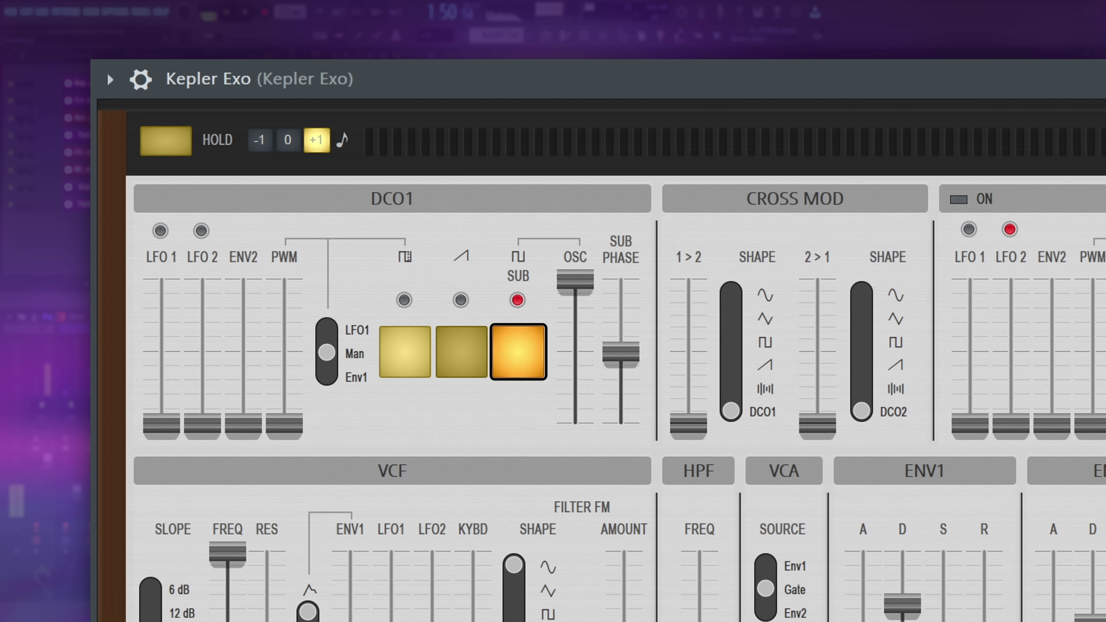
{"action": "left_click", "coordinate": [404, 352]}
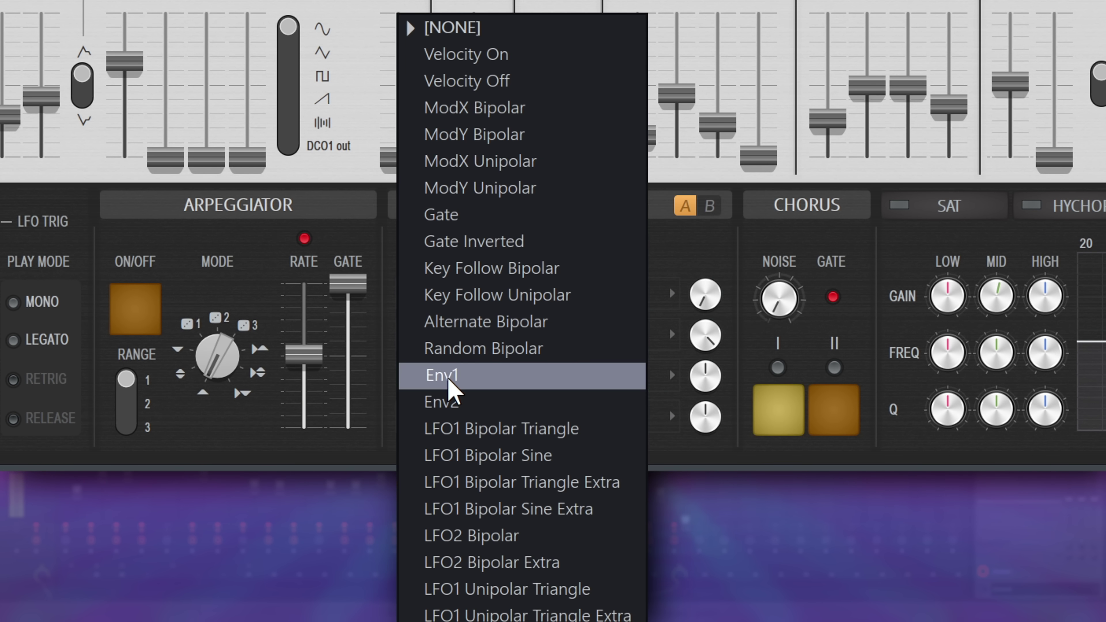
- Route Velocity On to HP Freq in the third modulation matrix slot
{"action": "left_click", "coordinate": [450, 380]}
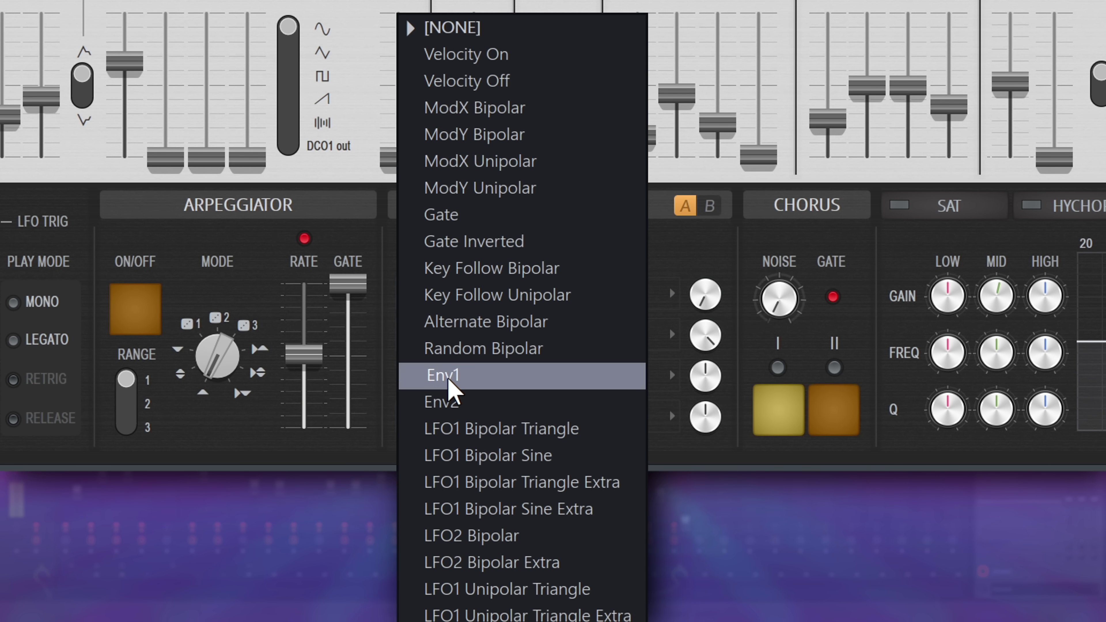
{"action": "left_click", "coordinate": [534, 63]}
{"action": "left_click", "coordinate": [575, 376]}
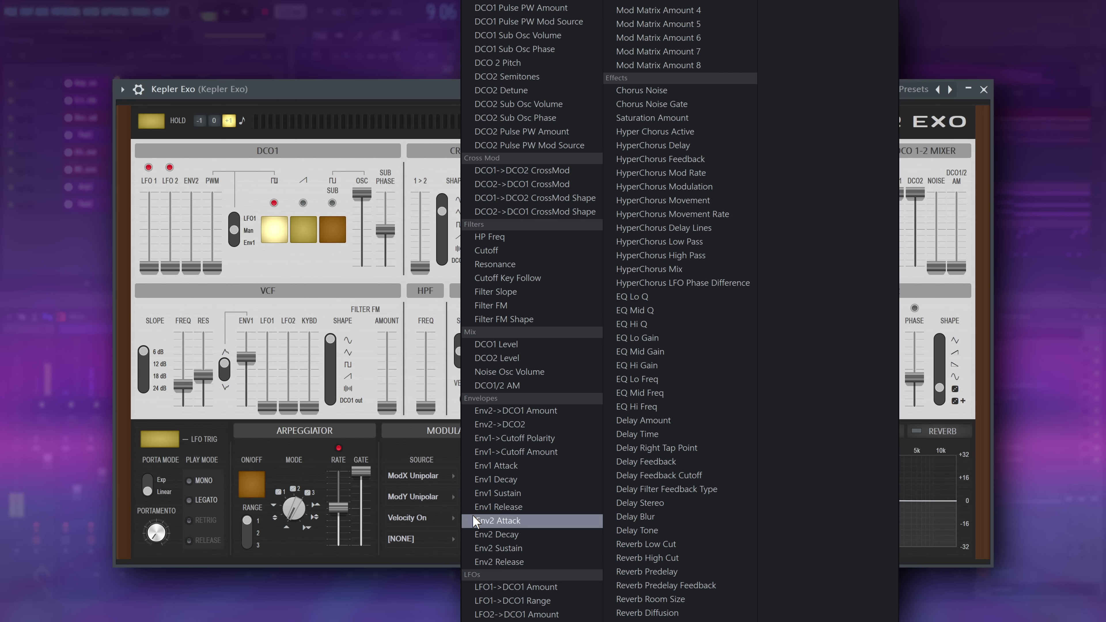
{"action": "left_click", "coordinate": [496, 237]}
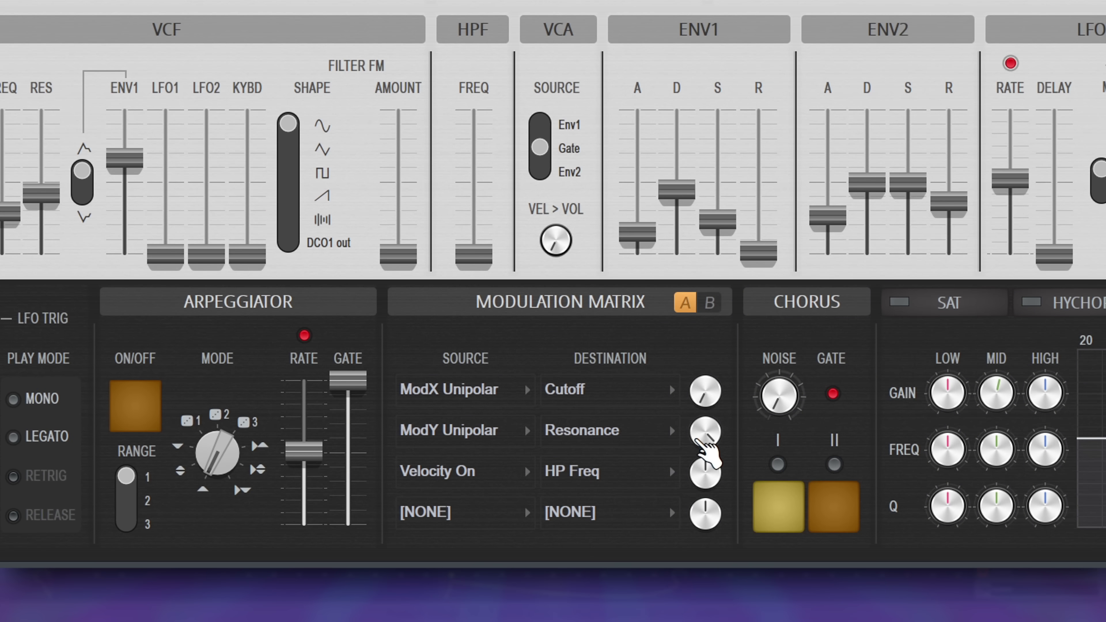
- Adjust the Velocity On → HP Freq amount, ending near maximum
{"action": "left_click_drag", "start_coordinate": [702, 449], "coordinate": [721, 492]}
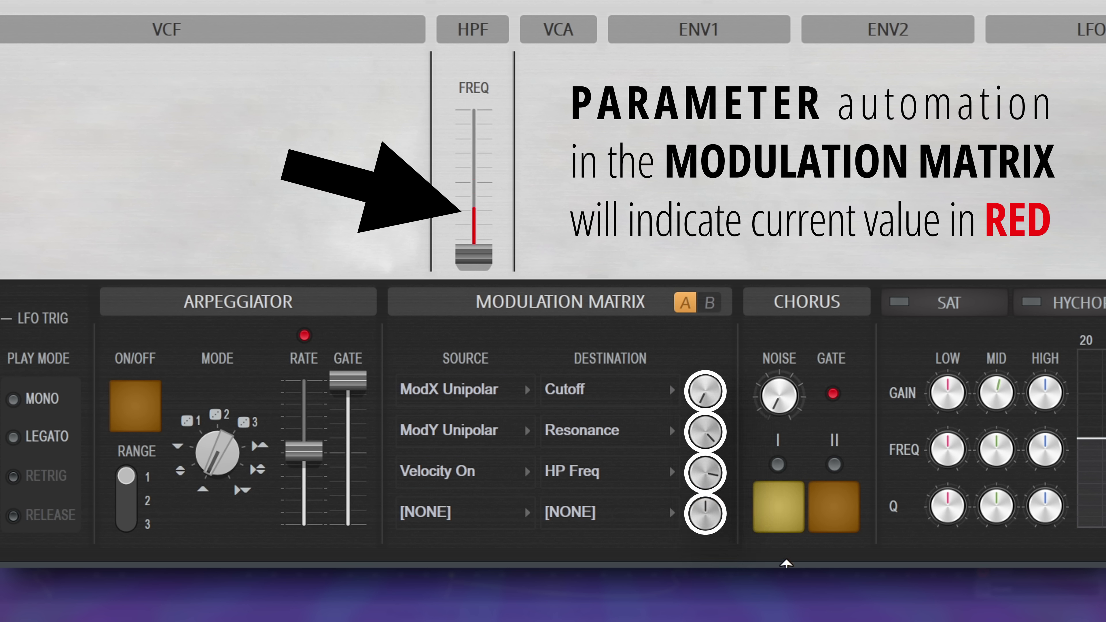
{"action": "left_click_drag", "start_coordinate": [706, 474], "coordinate": [712, 484]}
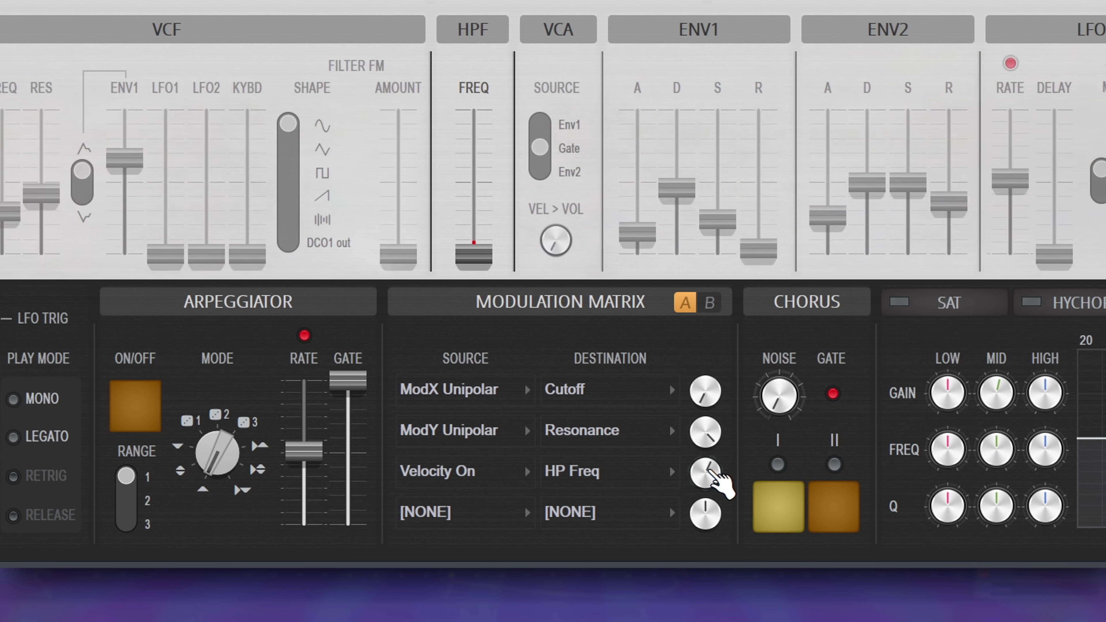
{"action": "left_click_drag", "start_coordinate": [719, 483], "coordinate": [717, 453]}
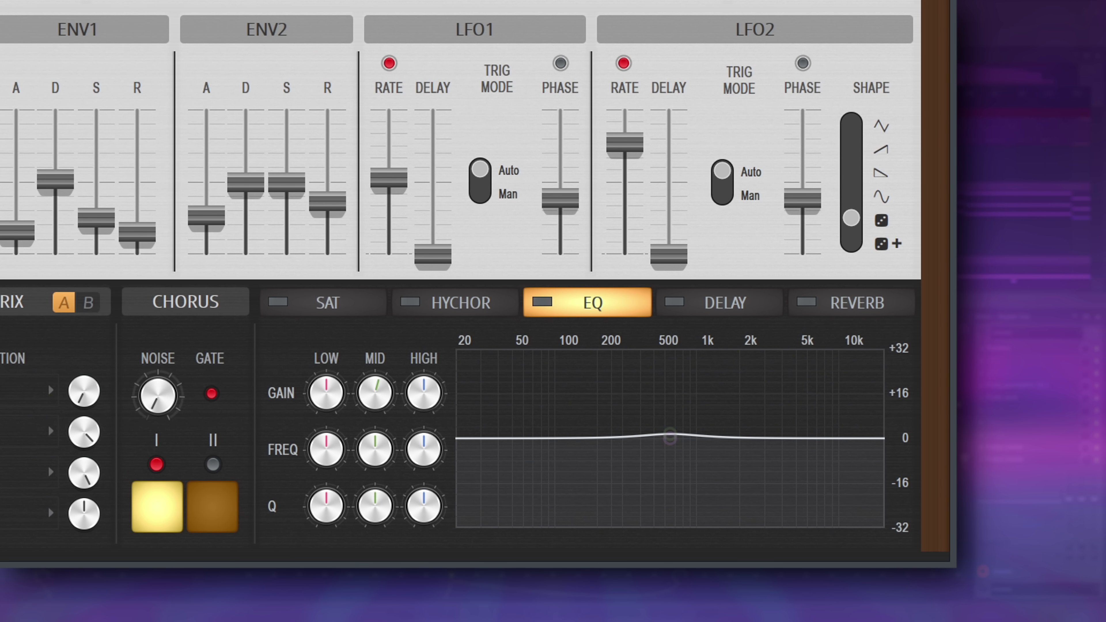
- Browse the SAT, HYCHOR, EQ, DELAY and REVERB effect pages
{"action": "left_click", "coordinate": [289, 301]}
{"action": "left_click", "coordinate": [299, 305]}
{"action": "left_click", "coordinate": [462, 305]}
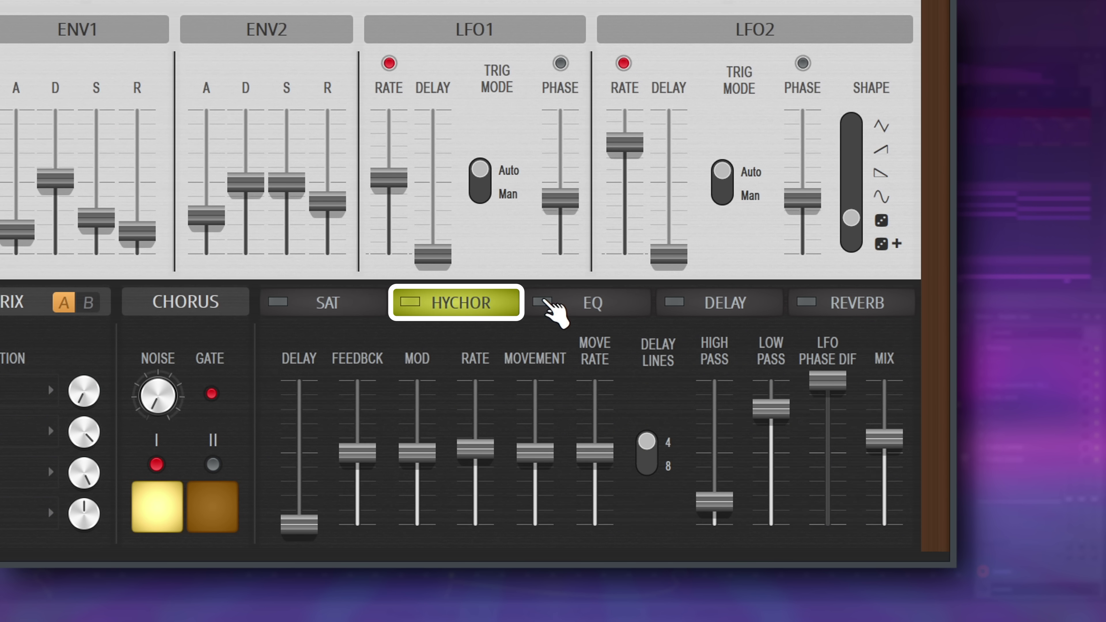
{"action": "left_click", "coordinate": [557, 303]}
{"action": "left_click", "coordinate": [731, 307]}
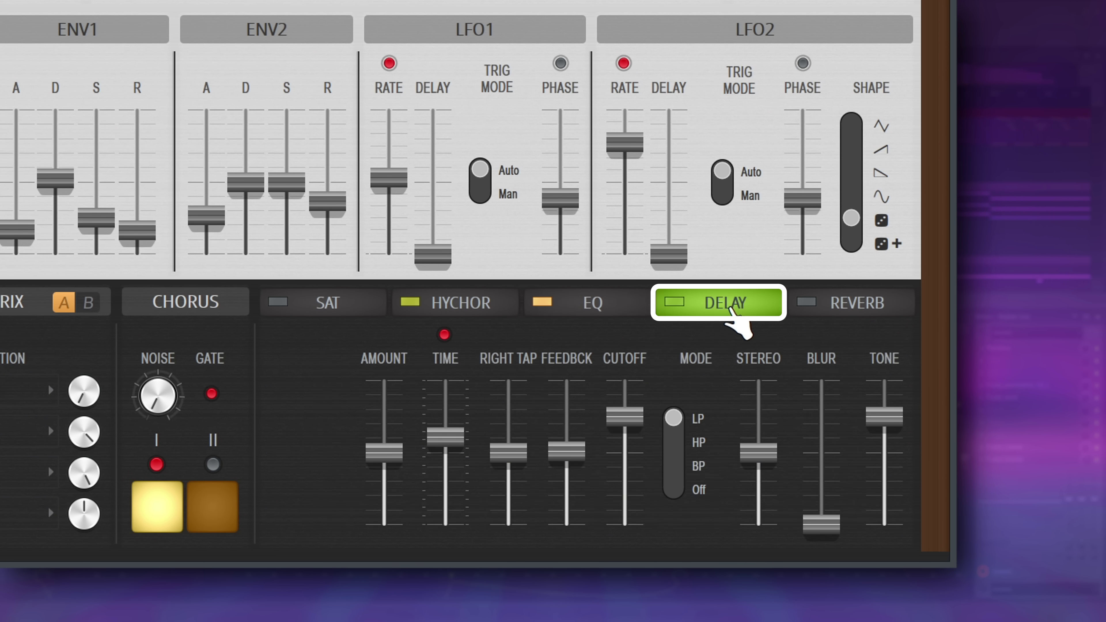
{"action": "left_click", "coordinate": [856, 307]}
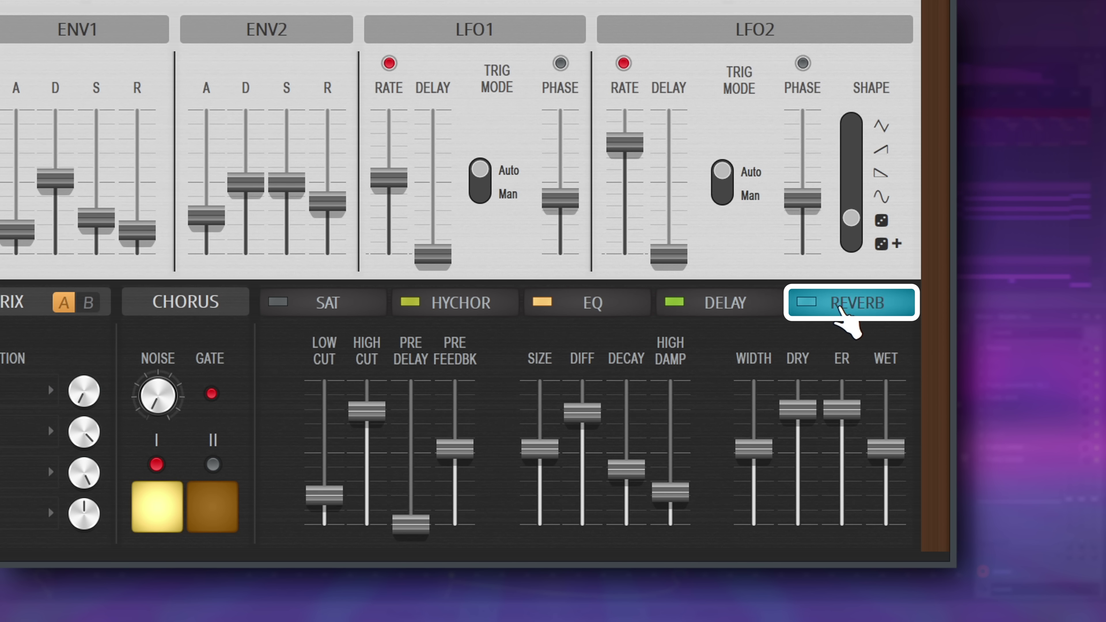
- Switch the saturation effect on, then bring up the HyChor chorus page
{"action": "left_click", "coordinate": [339, 307]}
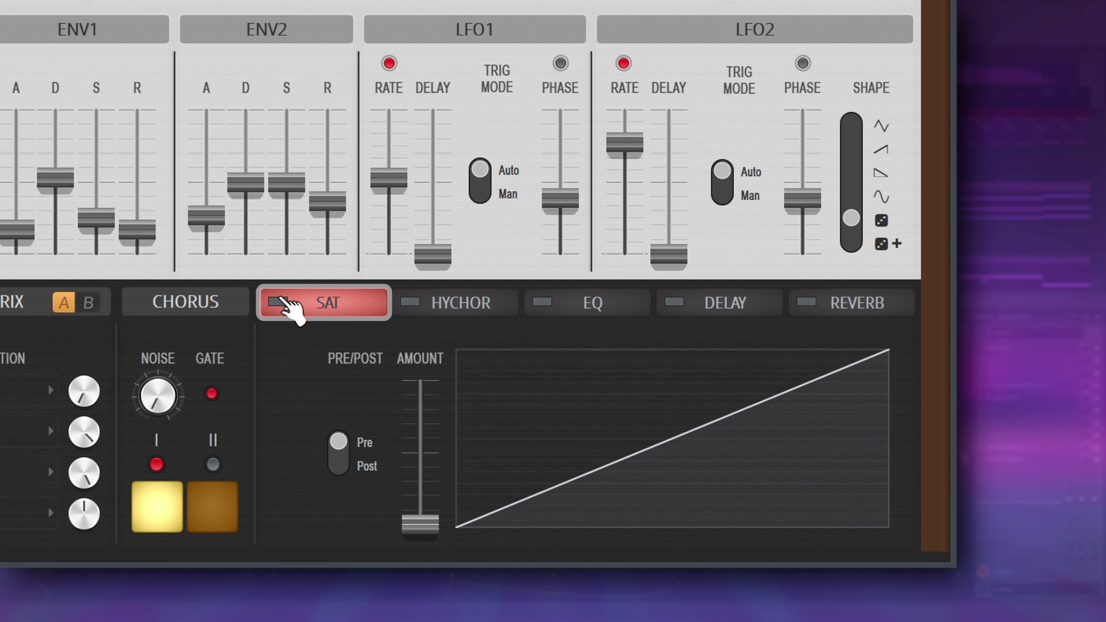
{"action": "left_click", "coordinate": [281, 302]}
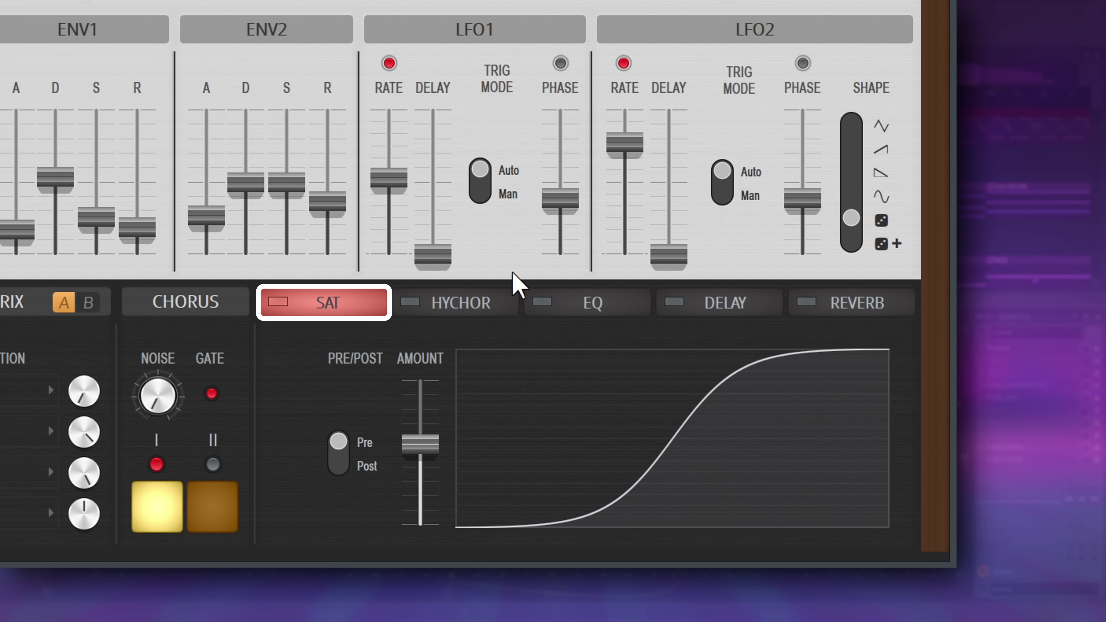
{"action": "left_click", "coordinate": [484, 309]}
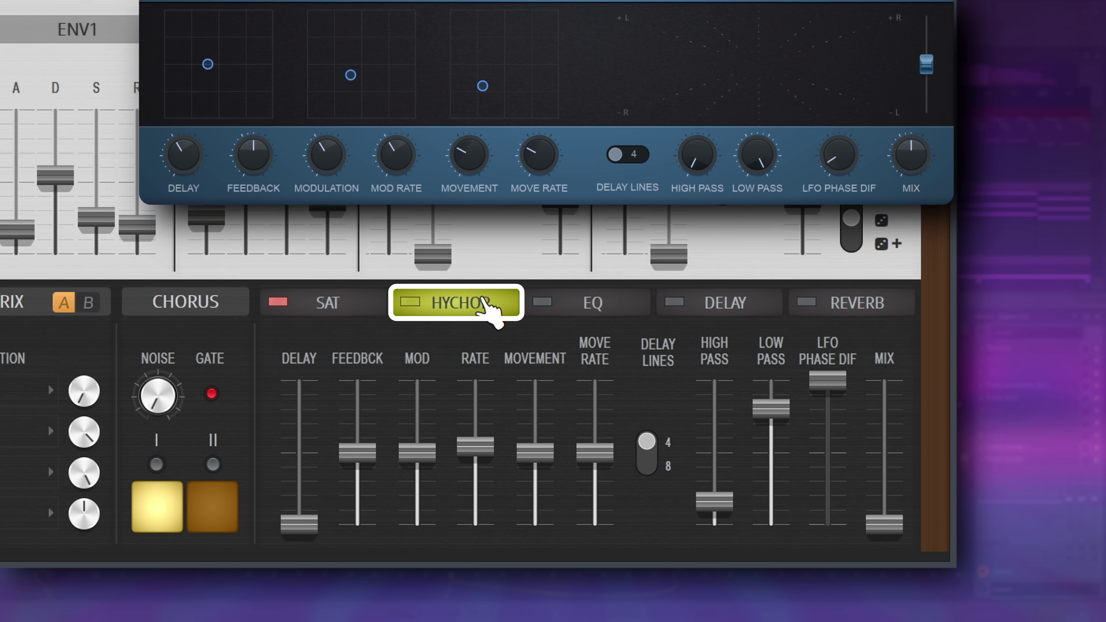
- View the EQ curve with its gentle boost near 1k, then bring up the delay page
{"action": "left_click", "coordinate": [610, 301]}
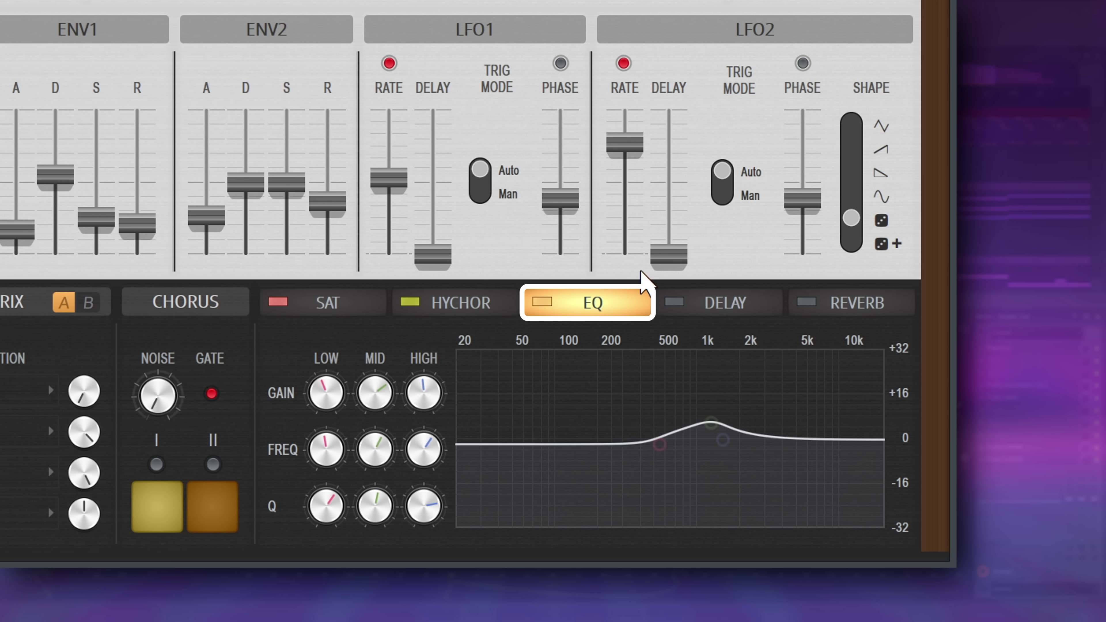
{"action": "left_click", "coordinate": [750, 302]}
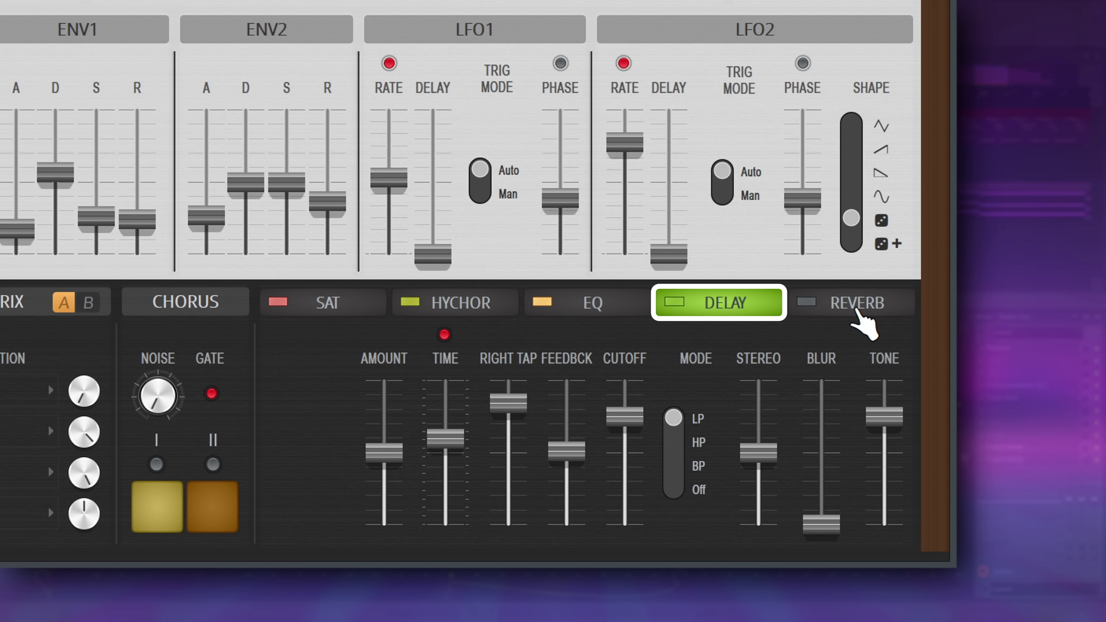
- Switch the effects section to the REVERB page
{"action": "left_click", "coordinate": [856, 308]}
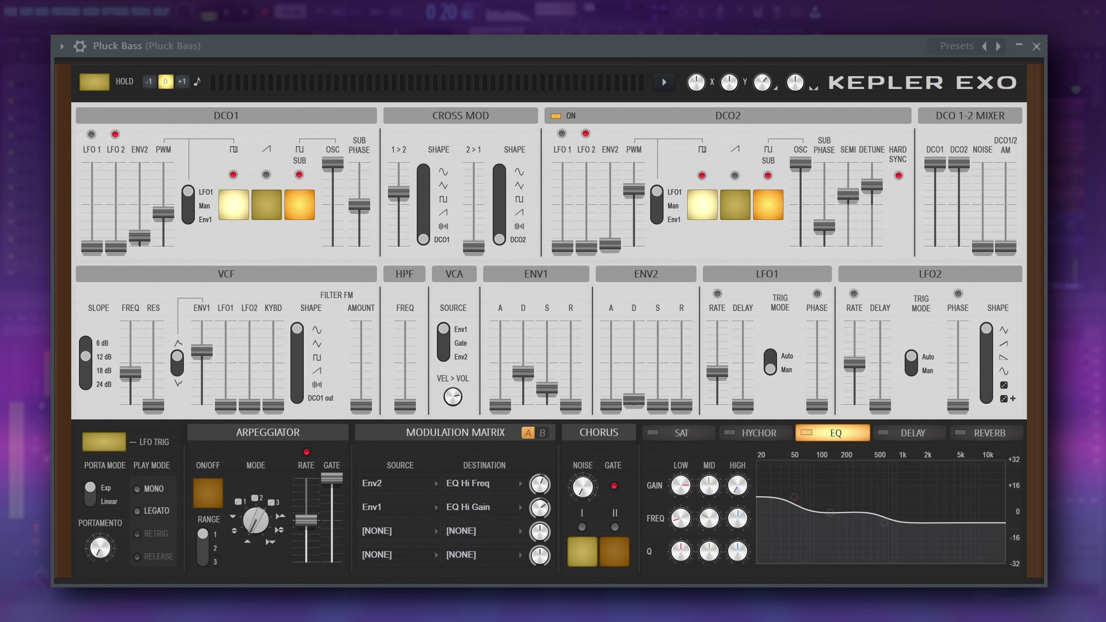
- Stop playback of the example sound
{"action": "key", "text": "space"}
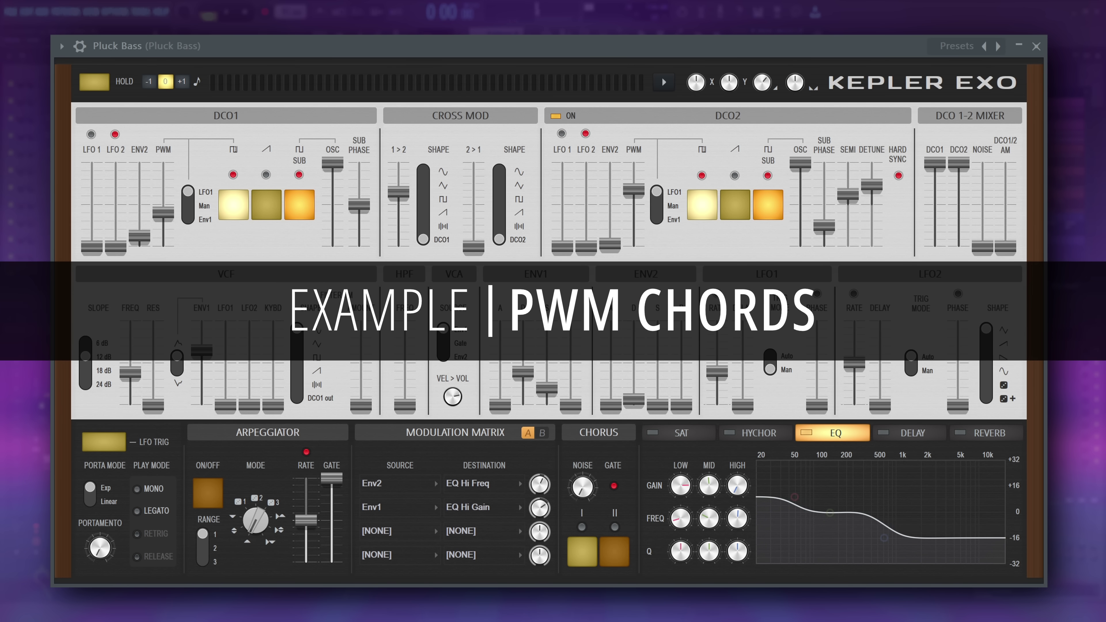